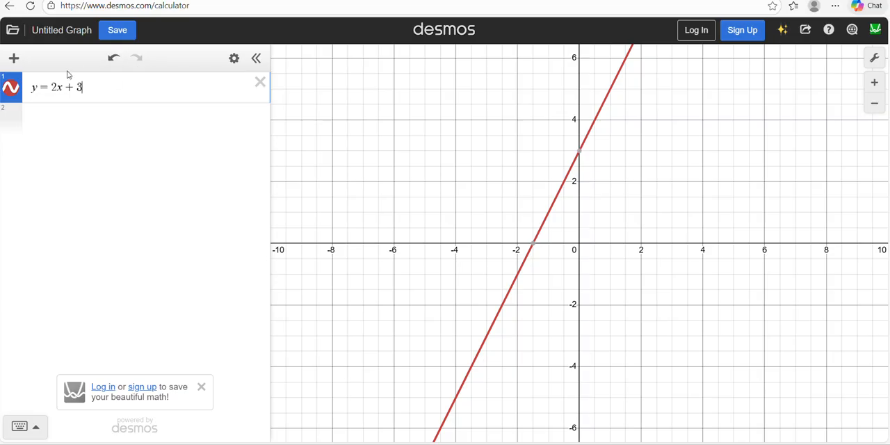
# Add a table below the line equation and enter the first point near the y-intercept, x 0.15 and y 2.97
pyautogui.click(15, 61)
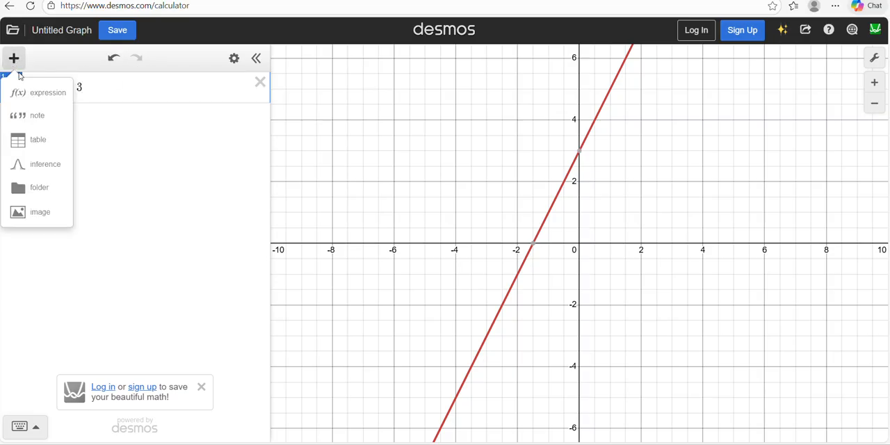
pyautogui.click(35, 140)
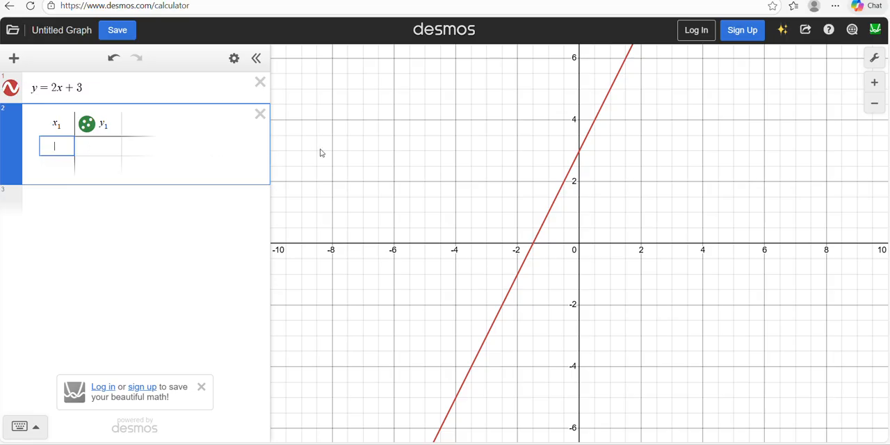
pyautogui.click(580, 154)
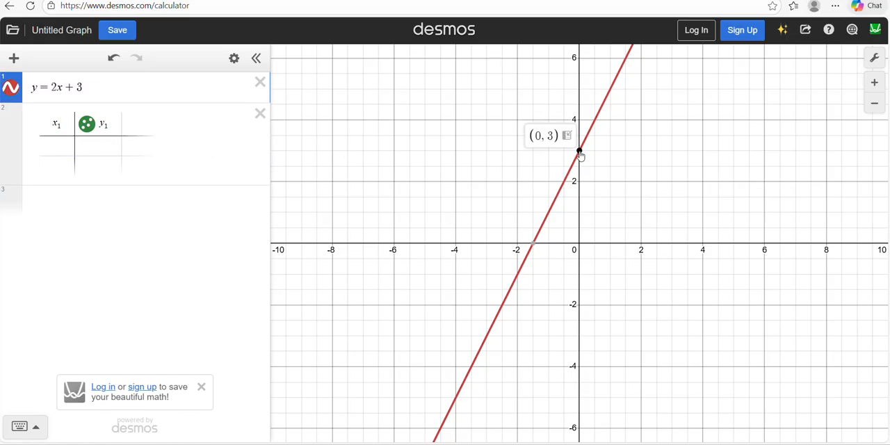
pyautogui.click(47, 150)
pyautogui.write('0')
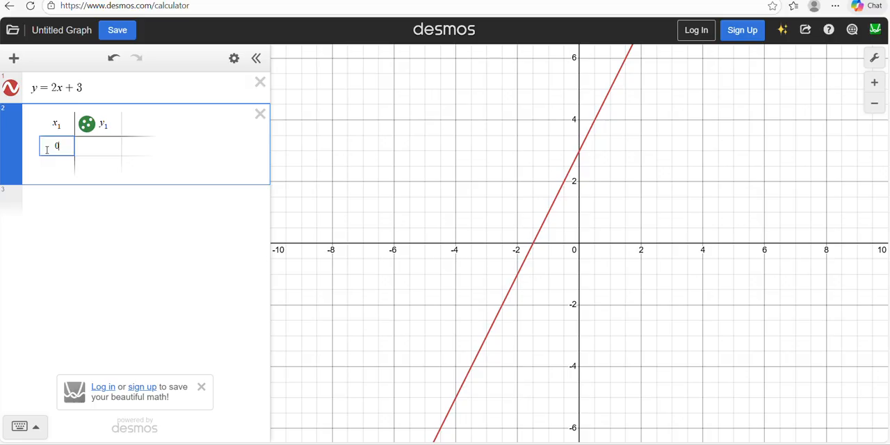
pyautogui.write('.15')
pyautogui.press('Tab')
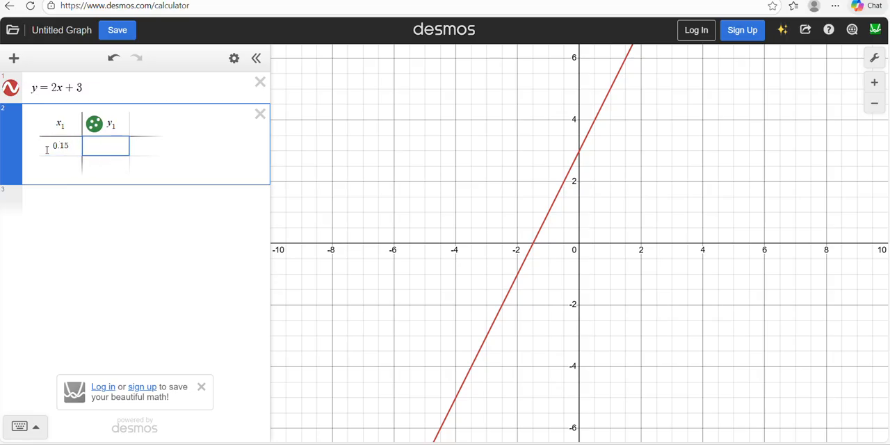
pyautogui.write('2.97')
pyautogui.press('Return')
pyautogui.press('Left')
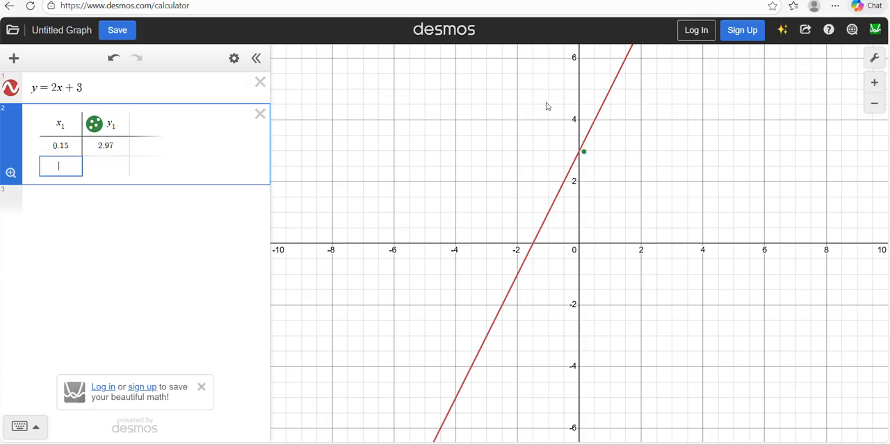
# Check the line near x = 1 and enter the table's second point as x 0.95 and y 4.83
pyautogui.click(610, 93)
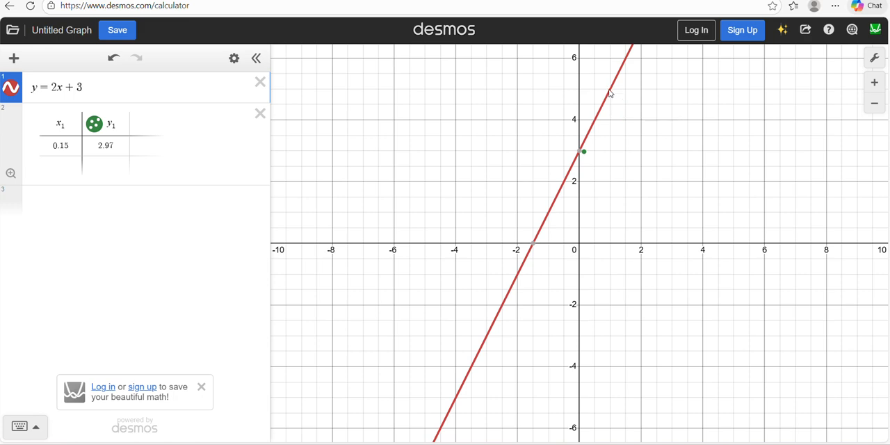
pyautogui.click(611, 93)
pyautogui.moveTo(610, 90); pyautogui.dragTo(610, 92)
pyautogui.click(67, 167)
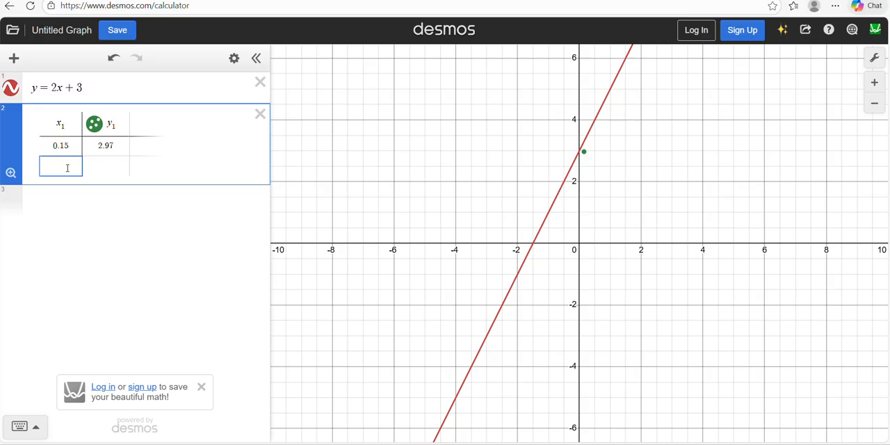
pyautogui.write('0.95')
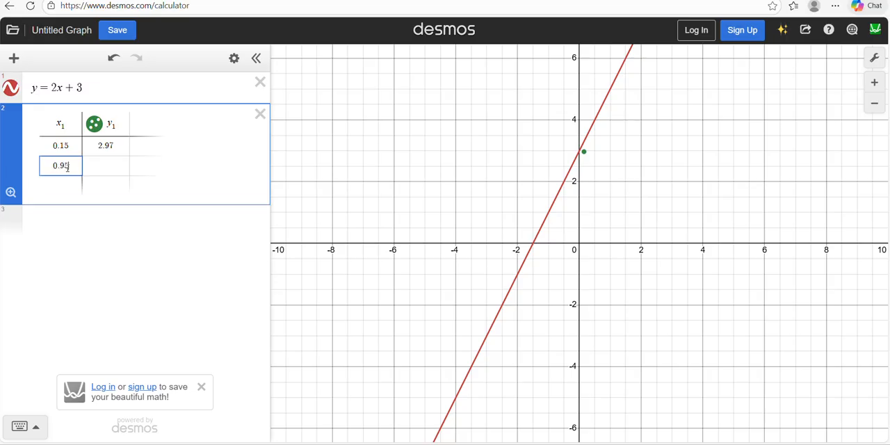
pyautogui.press('Tab')
pyautogui.write('4.8')
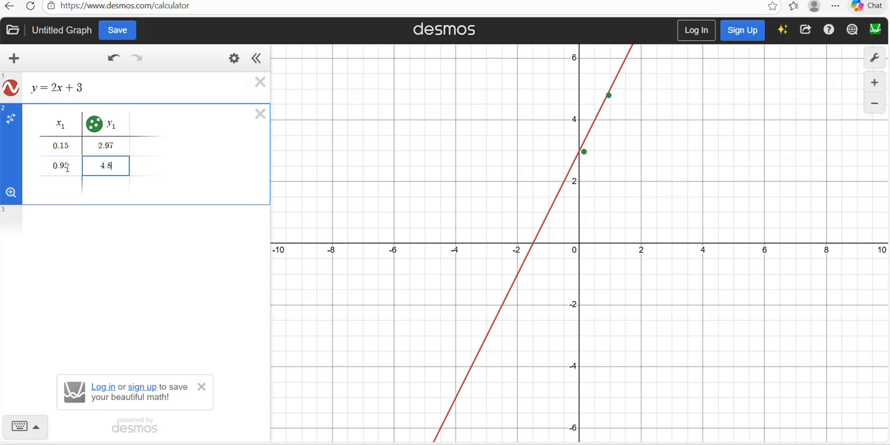
pyautogui.write('3')
pyautogui.press('Return')
pyautogui.hotkey('shift', 'Tab')
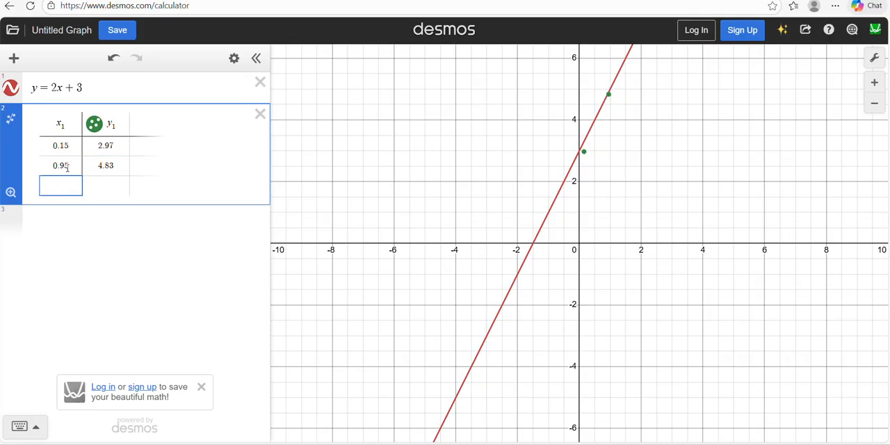
# Check the line near its x-intercept and enter the table's third point as x -1.39 and y 0.19
pyautogui.click(532, 247)
pyautogui.moveTo(533, 248); pyautogui.dragTo(519, 263)
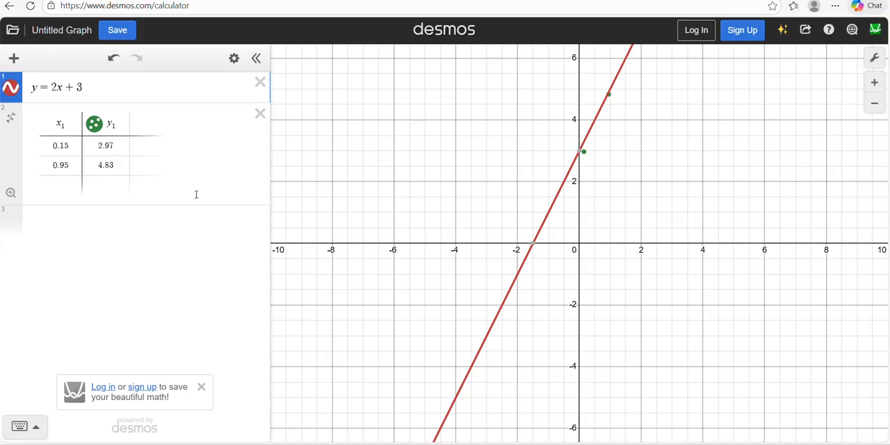
pyautogui.click(62, 182)
pyautogui.write('-')
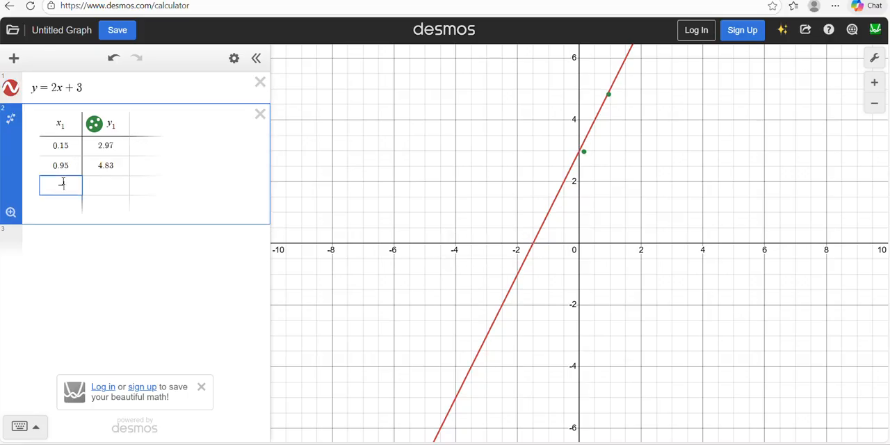
pyautogui.write('1.39')
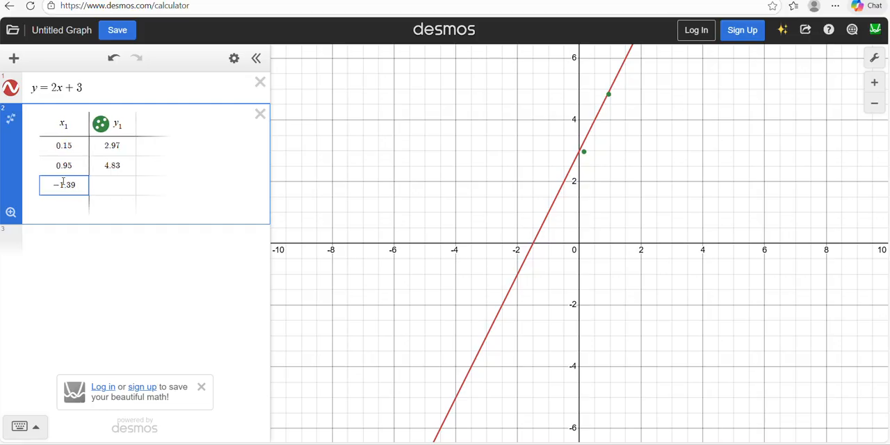
pyautogui.press('Tab')
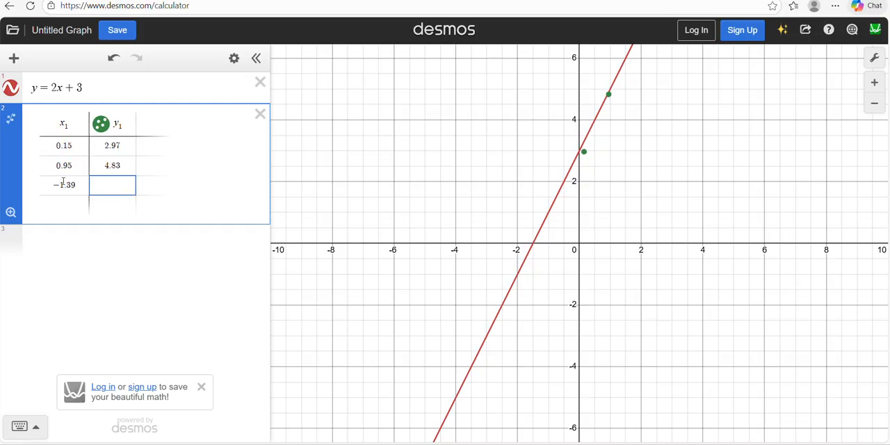
pyautogui.write('0.19')
pyautogui.press('Return')
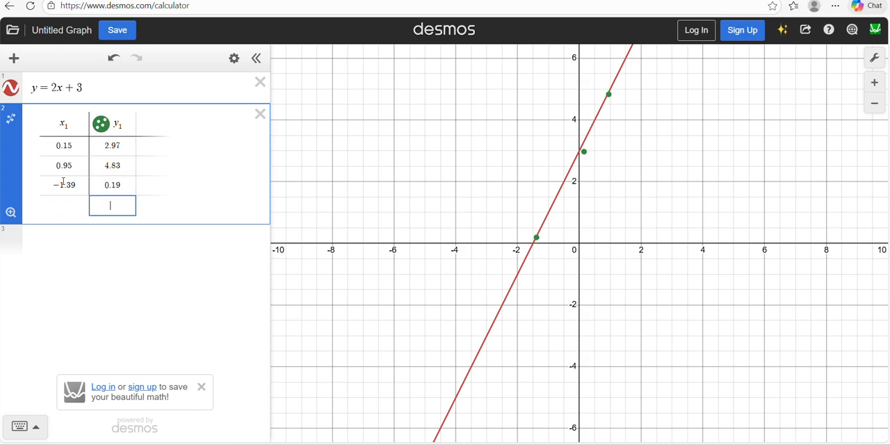
pyautogui.hotkey('shift', 'Tab')
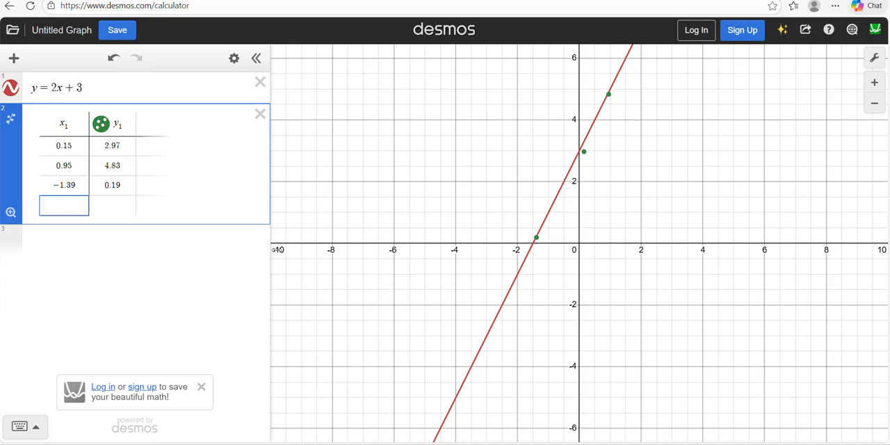
# Check the line near x = -2 and enter the table's fourth point as x -1.98 and y -0.85
pyautogui.click(516, 277)
pyautogui.moveTo(516, 278); pyautogui.dragTo(523, 280)
pyautogui.click(55, 204)
pyautogui.write('-1')
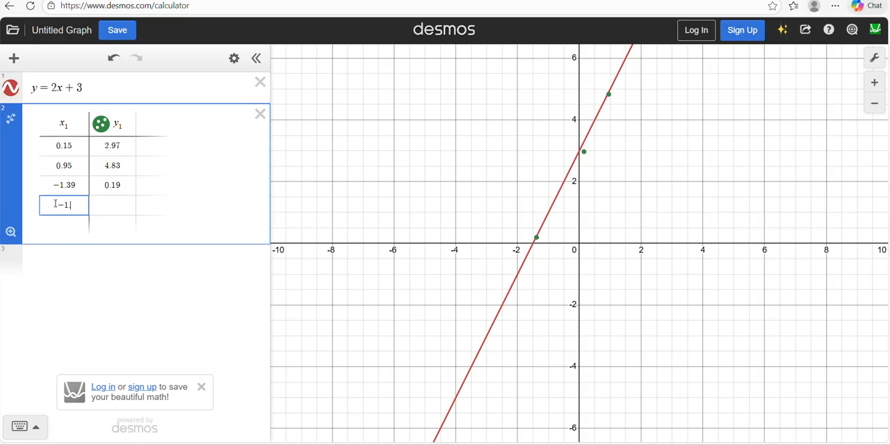
pyautogui.write('.98')
pyautogui.press('Right')
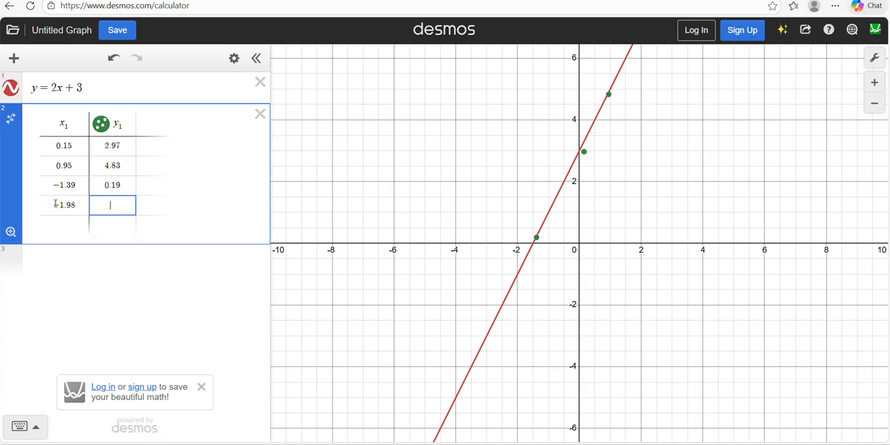
pyautogui.write('-')
pyautogui.write('0')
pyautogui.write('.8')
pyautogui.press('BackSpace')
pyautogui.press('BackSpace')
pyautogui.write('.85')
pyautogui.press('Return')
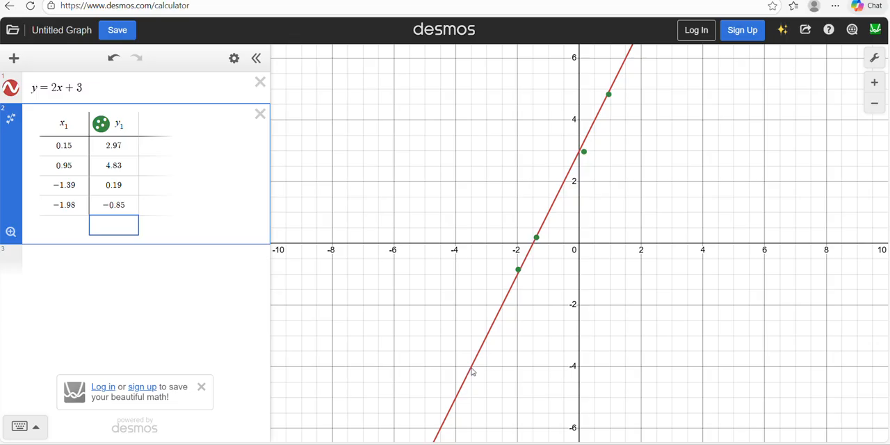
# Check the line near y = -4 and enter the table's fifth point as x -3.53 and y -4.12
pyautogui.moveTo(471, 372); pyautogui.dragTo(475, 370)
pyautogui.click(44, 223)
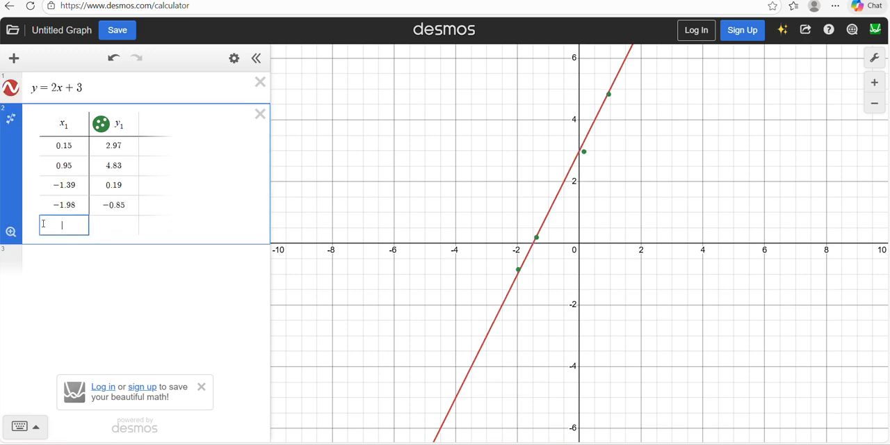
pyautogui.write('-3.53')
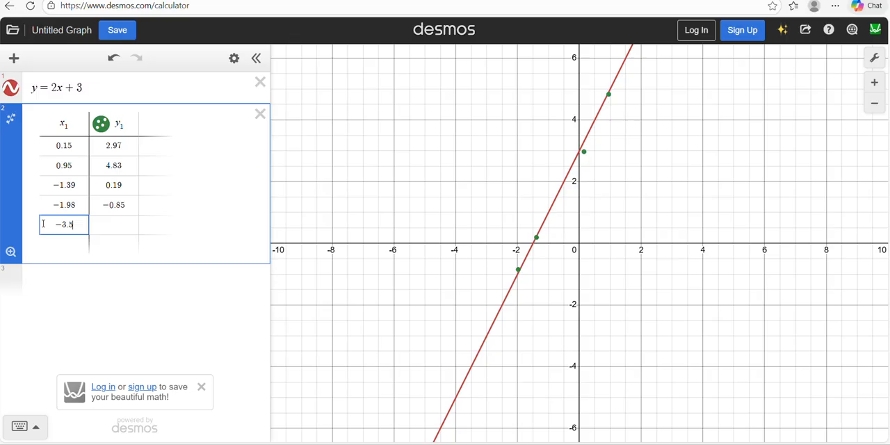
pyautogui.press('Tab')
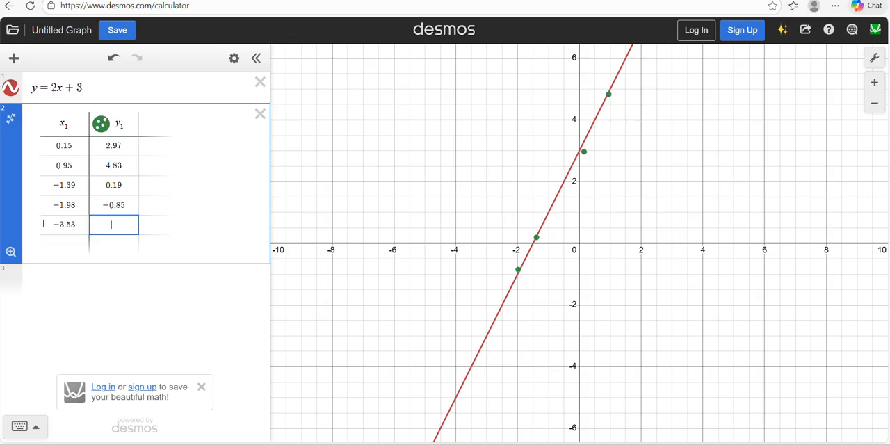
pyautogui.write('-4')
pyautogui.write('.12')
pyautogui.press('Return')
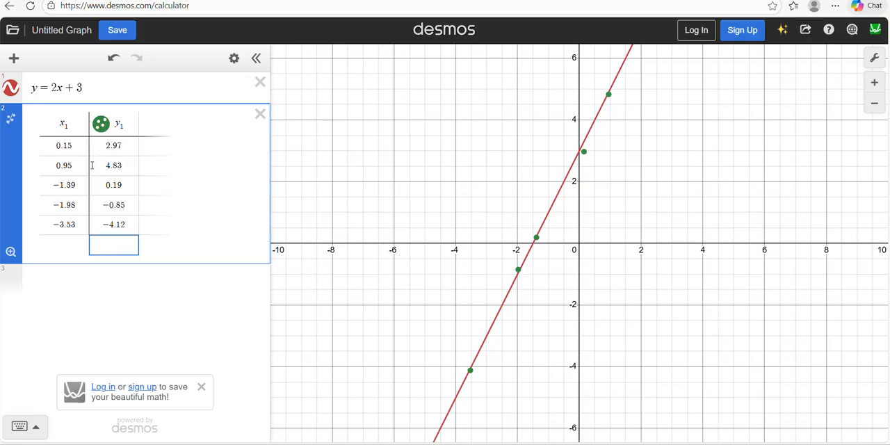
# Add a regression to the table data and choose Linear Regression as its model
pyautogui.click(15, 128)
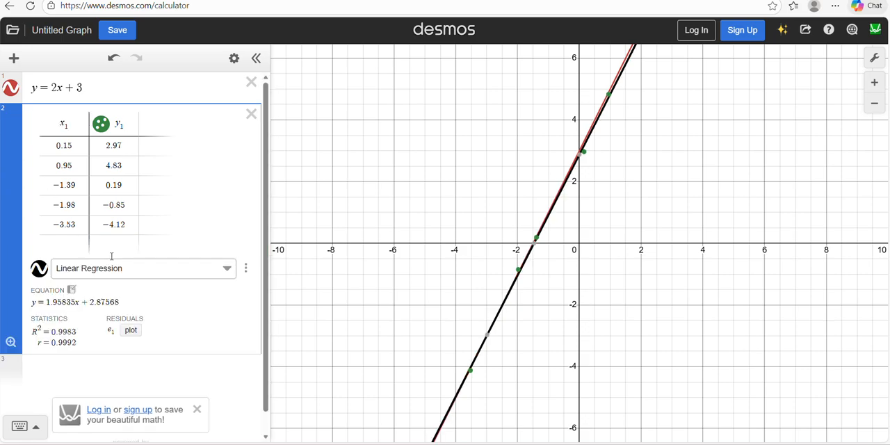
pyautogui.click(226, 272)
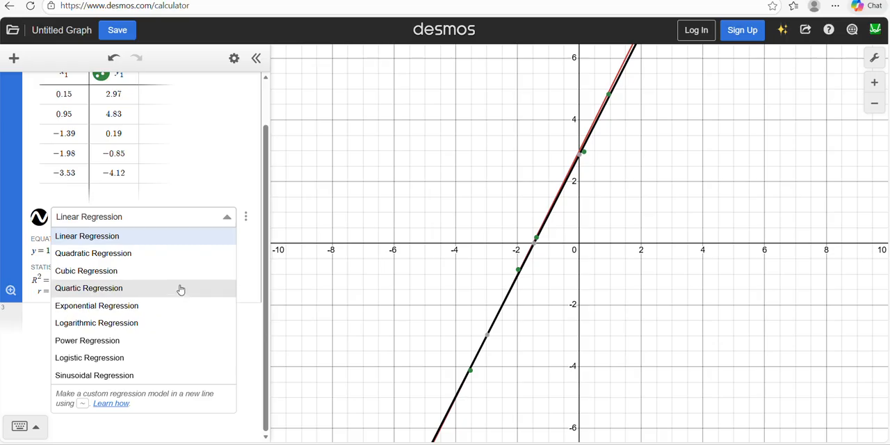
pyautogui.click(170, 237)
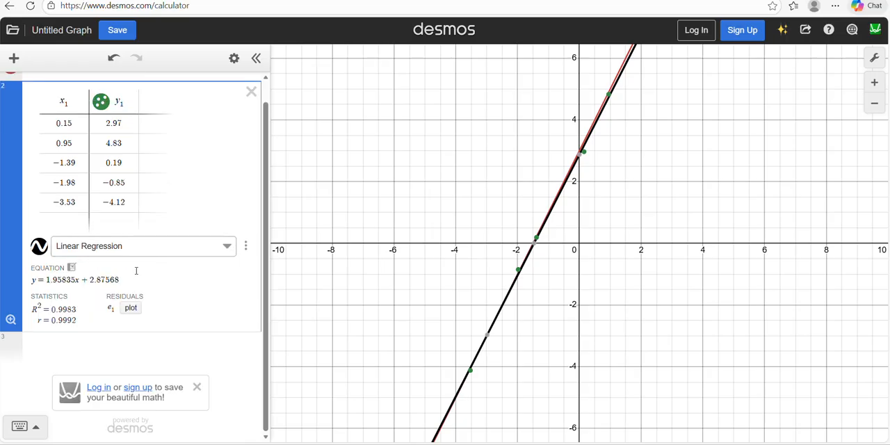
# Compare the fitted regression equation with the original line y = 2x + 3 and the table data
pyautogui.moveTo(120, 279); pyautogui.dragTo(33, 279)
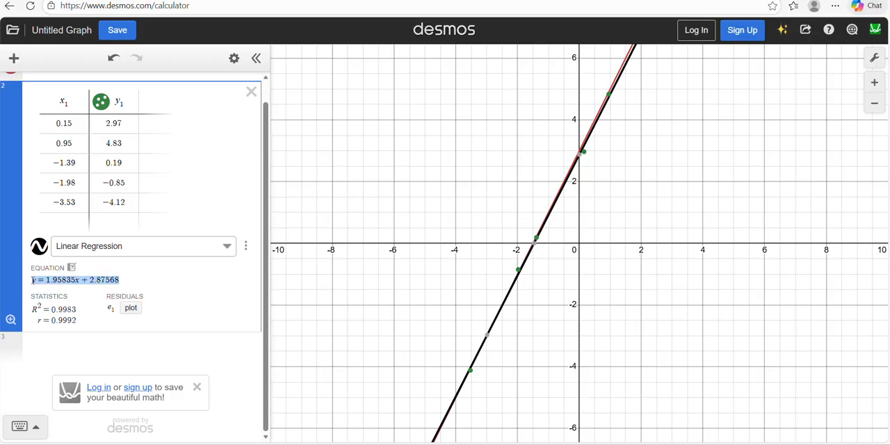
pyautogui.moveTo(32, 279); pyautogui.dragTo(52, 280)
pyautogui.tripleClick(120, 280)
pyautogui.scroll(1, 208, 184)
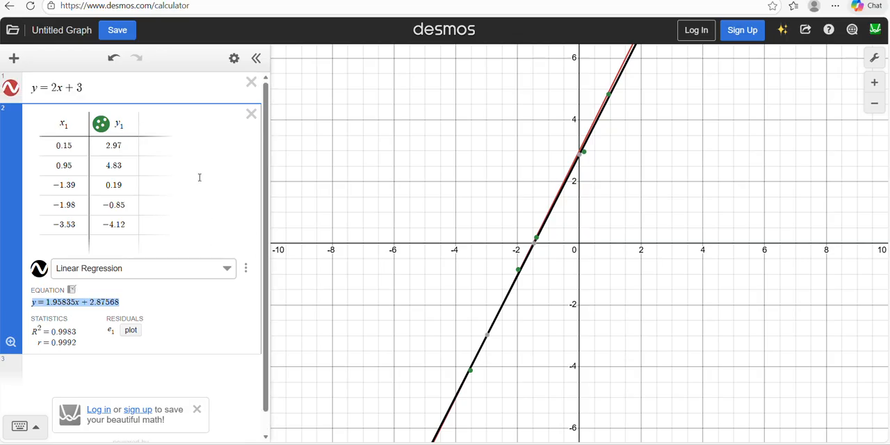
pyautogui.click(118, 85)
pyautogui.moveTo(101, 91); pyautogui.dragTo(54, 90)
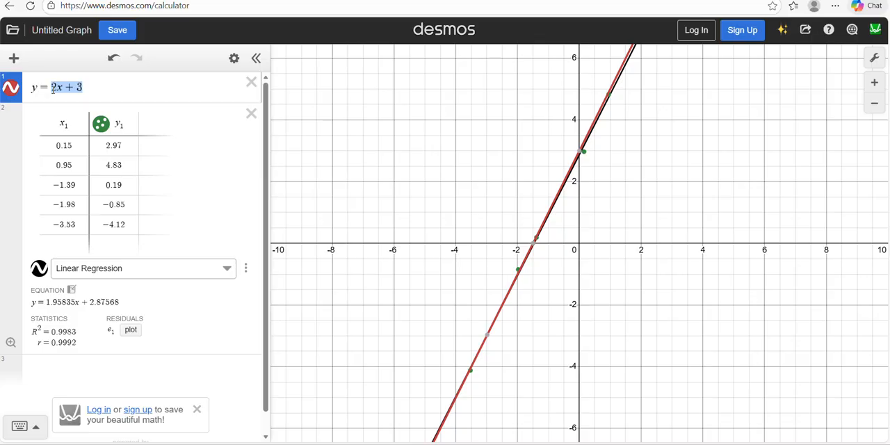
pyautogui.moveTo(43, 89); pyautogui.dragTo(30, 93)
pyautogui.click(54, 146)
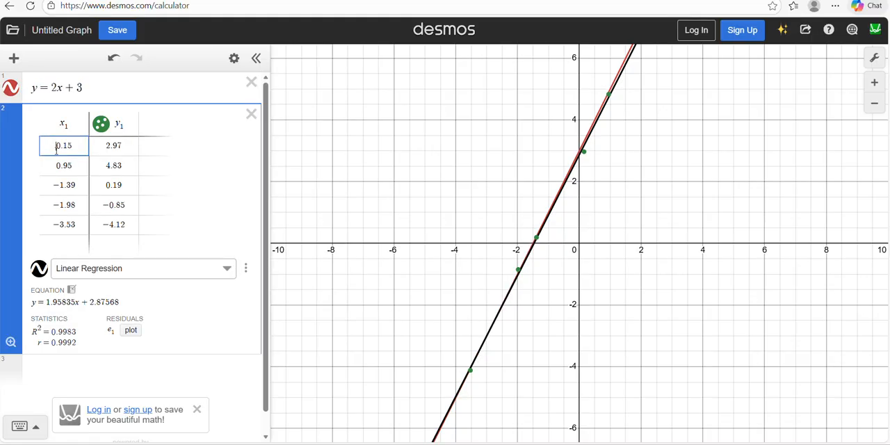
pyautogui.doubleClick(56, 146)
pyautogui.moveTo(119, 304); pyautogui.dragTo(32, 306)
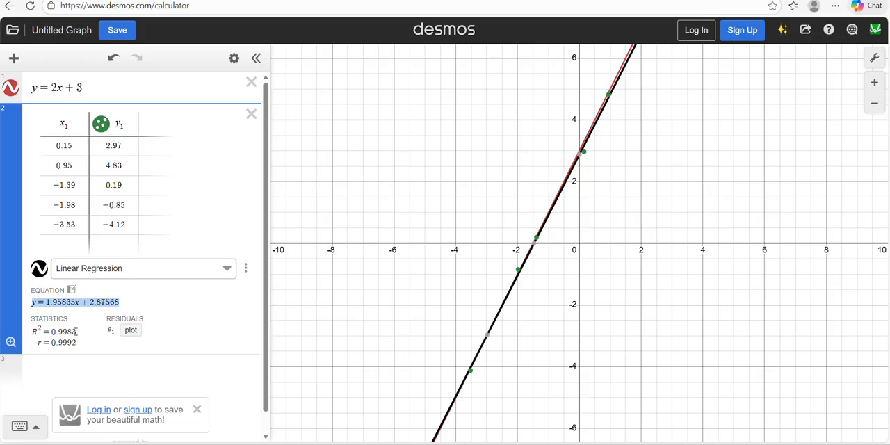
# Plot the linear regression's residuals on the graph
pyautogui.click(129, 332)
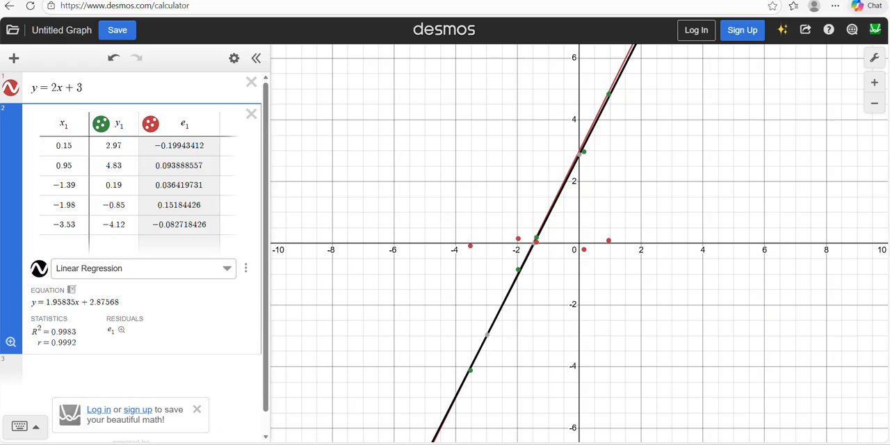
# Open a-stem-tutoring.com in a new browser tab and view the home page's free first lesson offer and lesson scheduling link
pyautogui.hotkey('ctrl', 't')
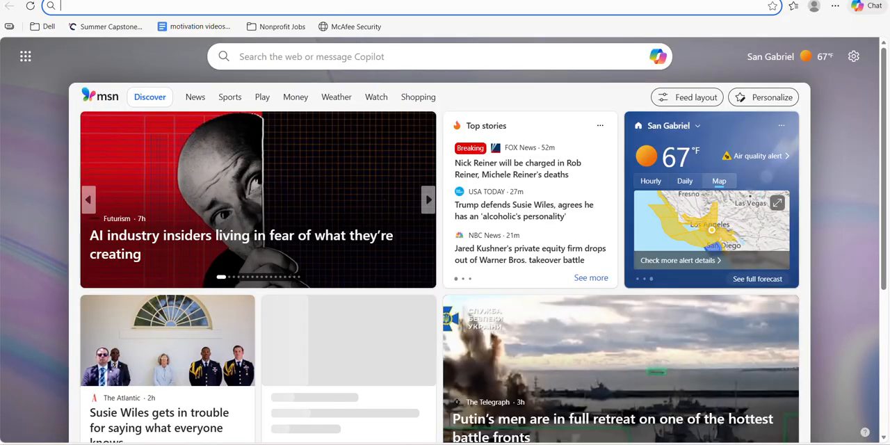
pyautogui.write('a')
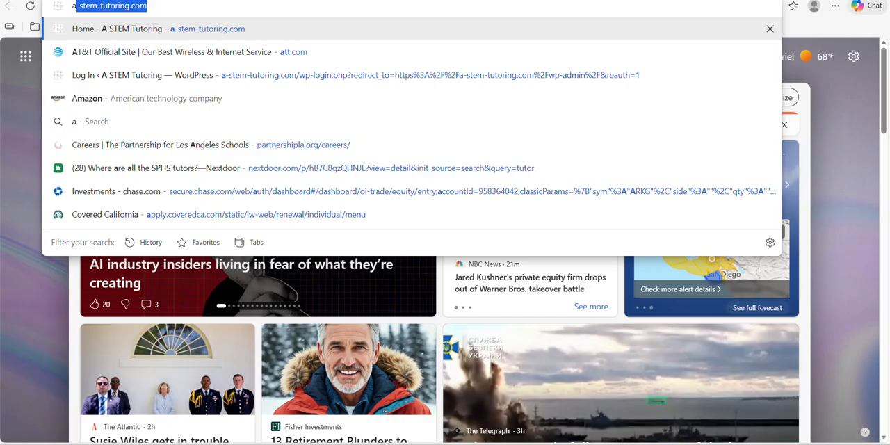
pyautogui.press('Return')
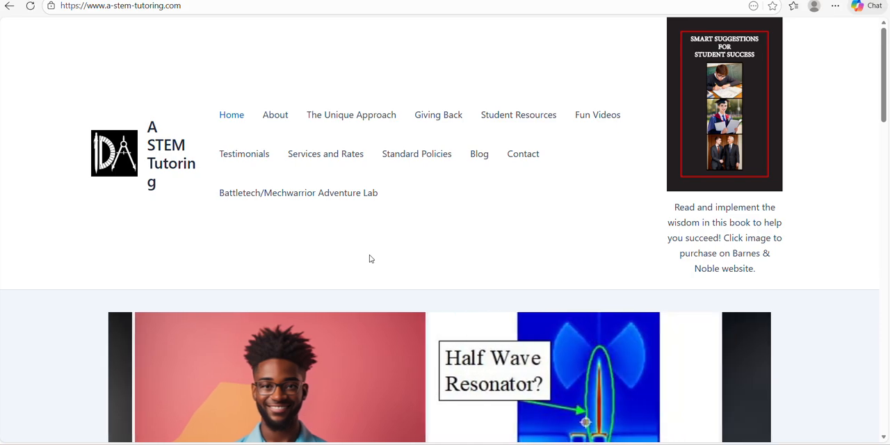
pyautogui.scroll(-1, 370, 258)
pyautogui.scroll(-1, 370, 258)
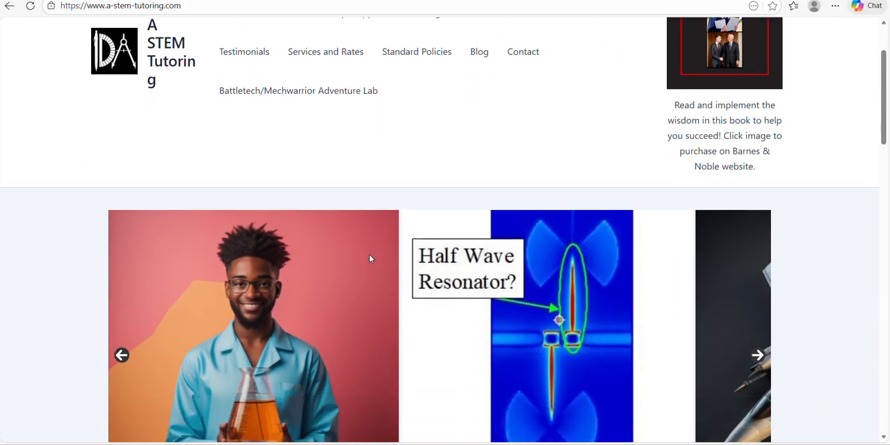
pyautogui.scroll(-8, 369, 259)
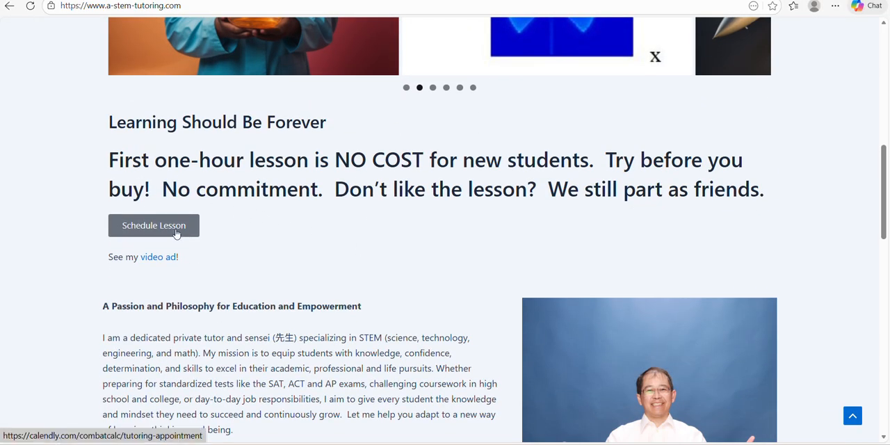
pyautogui.scroll(3, 300, 227)
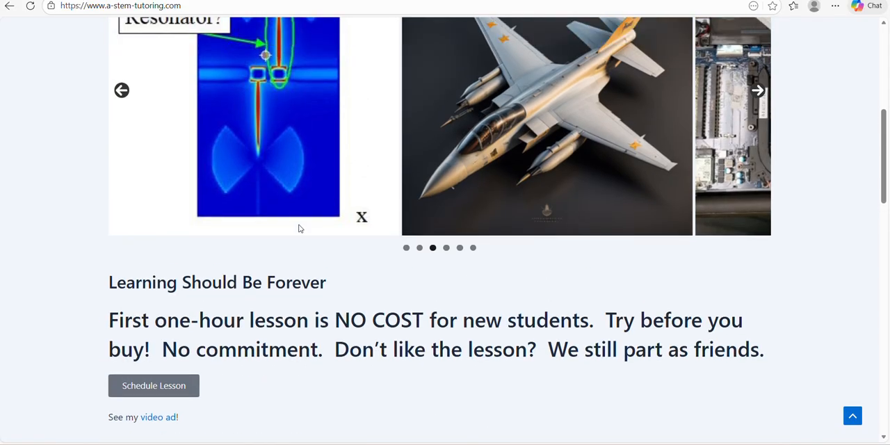
pyautogui.scroll(1, 300, 228)
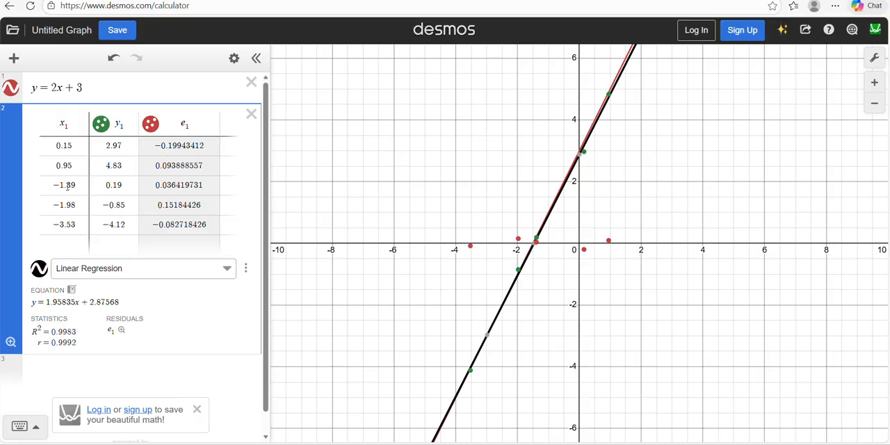
# Return to the Desmos graph and add a new expression below the regression table containing the text FREE BOOK
pyautogui.click(14, 58)
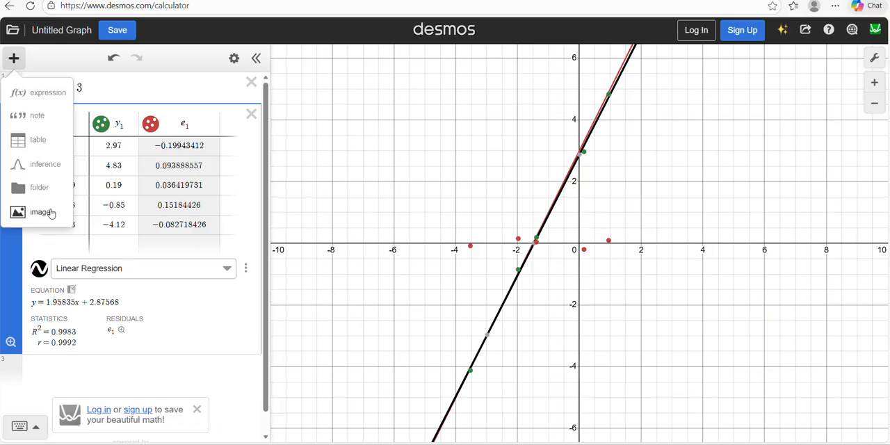
pyautogui.click(38, 94)
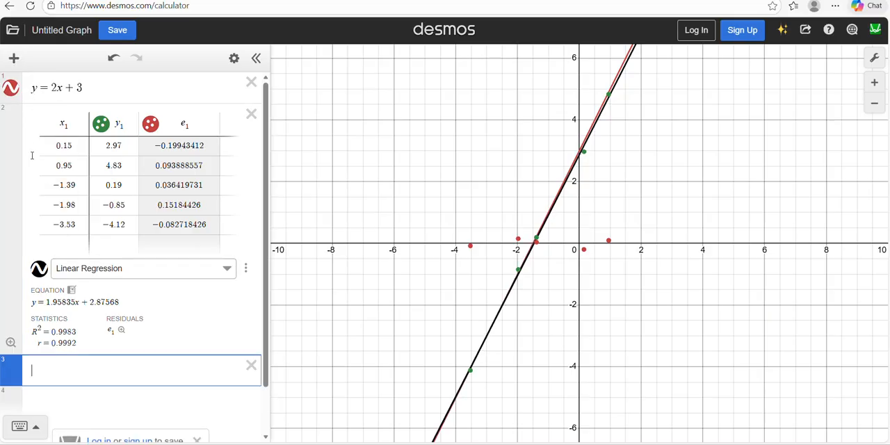
pyautogui.write('FR')
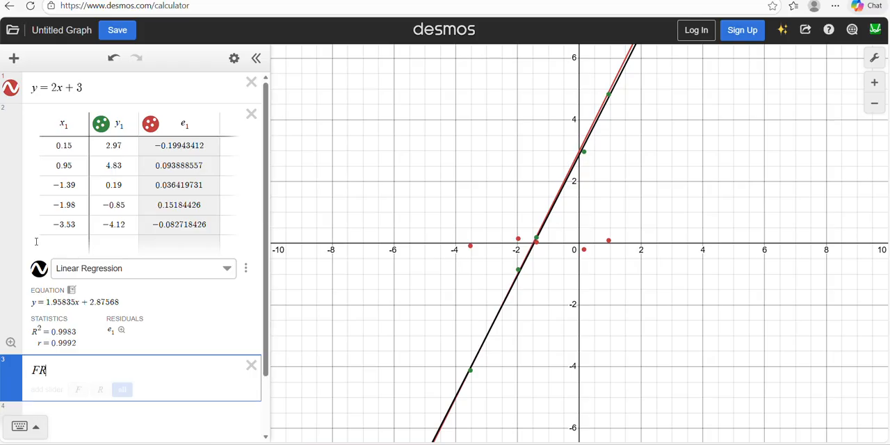
pyautogui.write('EE BOOK')
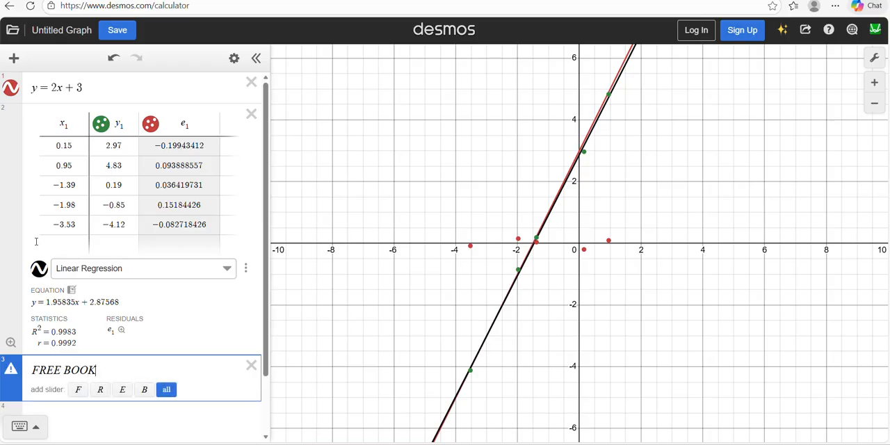